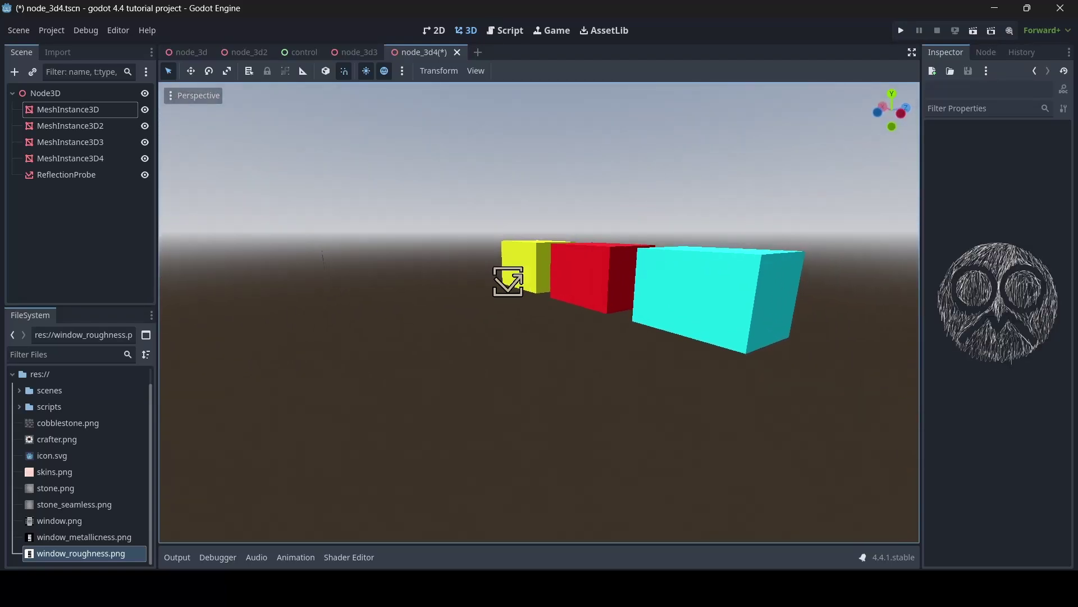
- Examine the window plane, the coloured boxes and the reflection probe from several angles
{"action": "right_click_drag", "start_coordinate": [508, 281], "coordinate": [677, 388]}
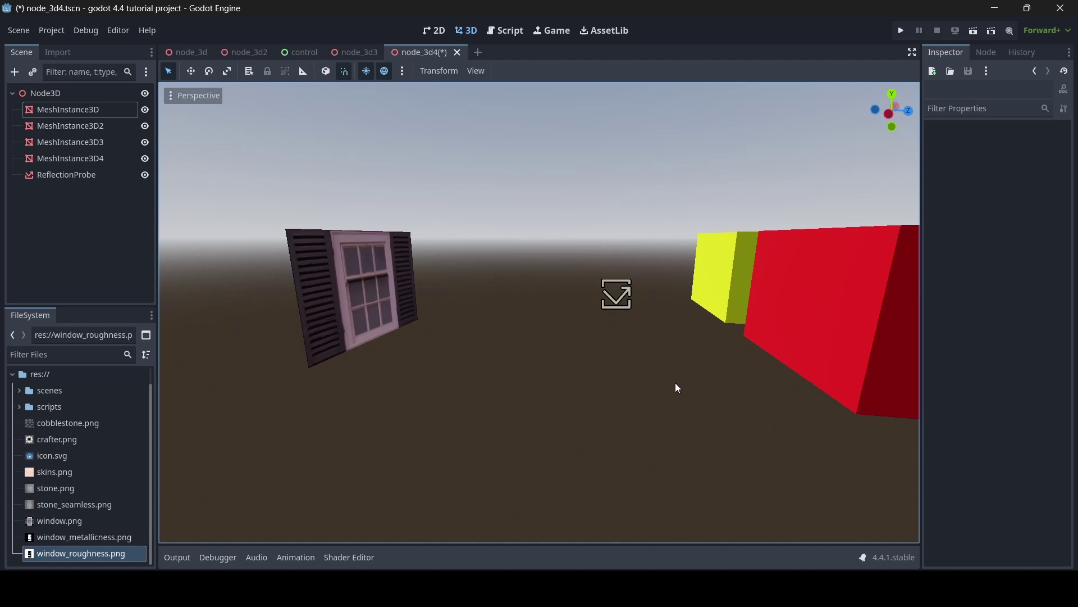
{"action": "right_click_drag", "start_coordinate": [674, 365], "coordinate": [713, 365]}
{"action": "key", "text": "s"}
{"action": "key", "text": "w"}
{"action": "right_click_drag", "start_coordinate": [814, 292], "coordinate": [345, 335]}
{"action": "left_click", "coordinate": [570, 265]}
{"action": "right_click_drag", "start_coordinate": [571, 270], "coordinate": [417, 225]}
{"action": "key", "text": "w"}
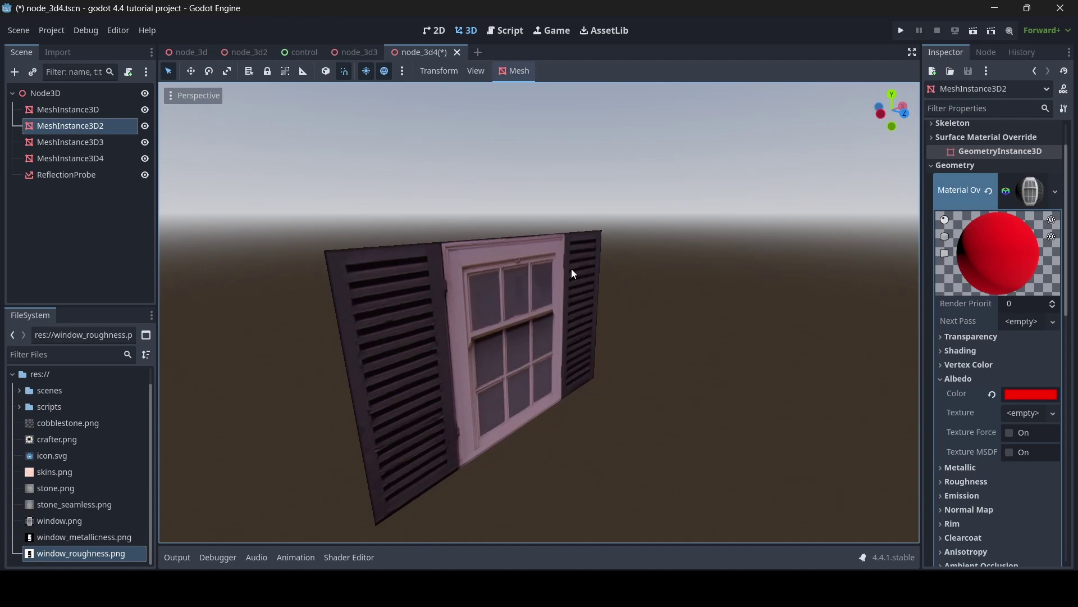
{"action": "left_click", "coordinate": [444, 315]}
{"action": "key", "text": "w"}
{"action": "right_click_drag", "start_coordinate": [572, 359], "coordinate": [544, 356]}
{"action": "key", "text": "s"}
{"action": "left_click", "coordinate": [563, 312]}
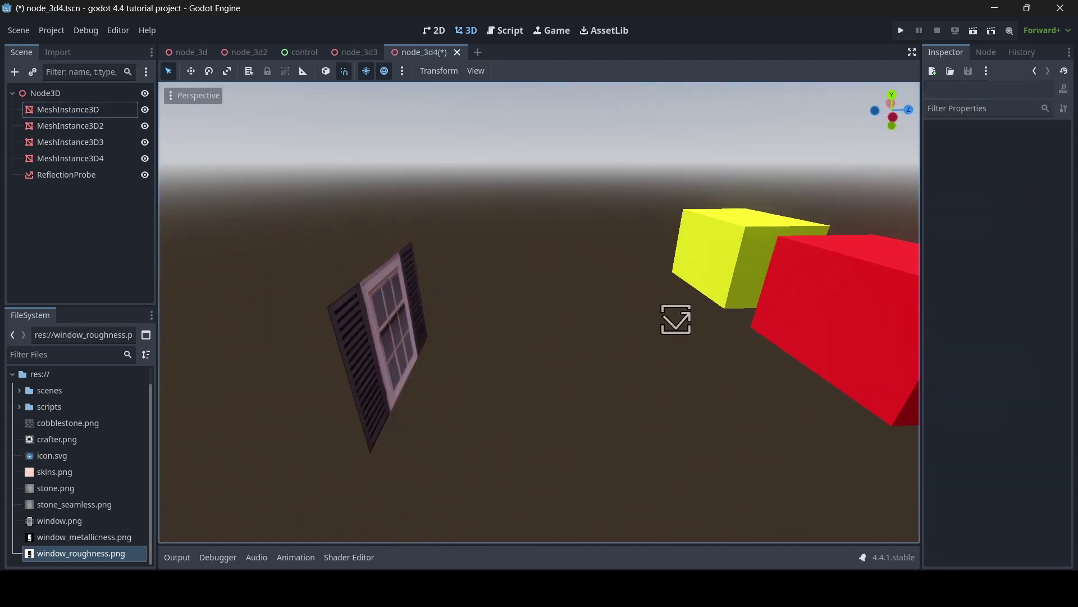
{"action": "key", "text": "w"}
{"action": "right_click_drag", "start_coordinate": [562, 312], "coordinate": [522, 301]}
{"action": "key", "text": "w"}
{"action": "middle_click_drag", "start_coordinate": [888, 436], "coordinate": [537, 295]}
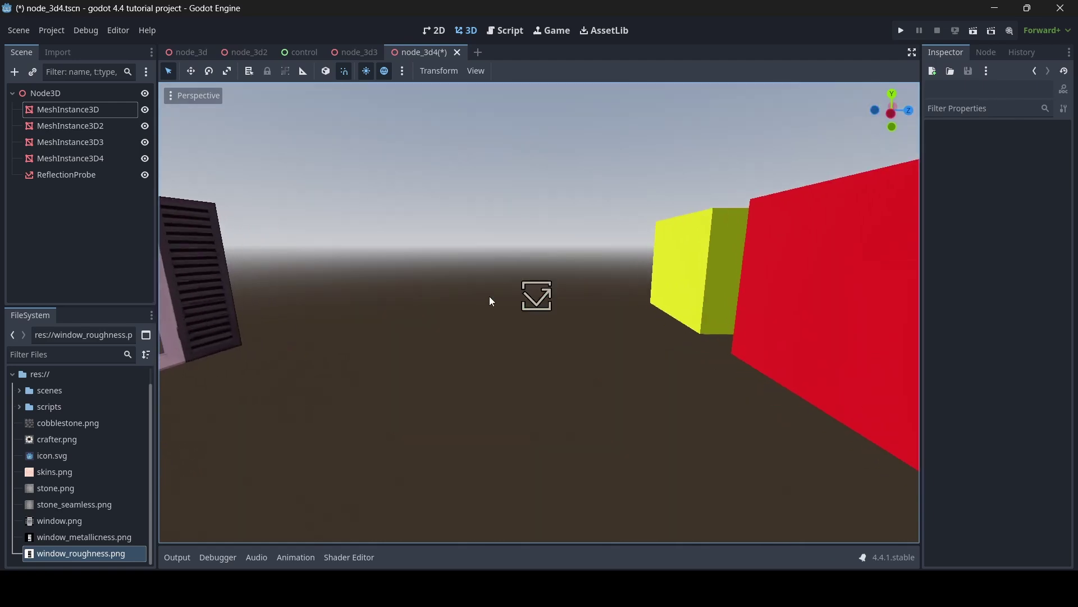
- Select the reflection probe and inspect its placement relative to the coloured boxes and the window plane
{"action": "left_click", "coordinate": [523, 299]}
{"action": "right_click_drag", "start_coordinate": [522, 299], "coordinate": [725, 291]}
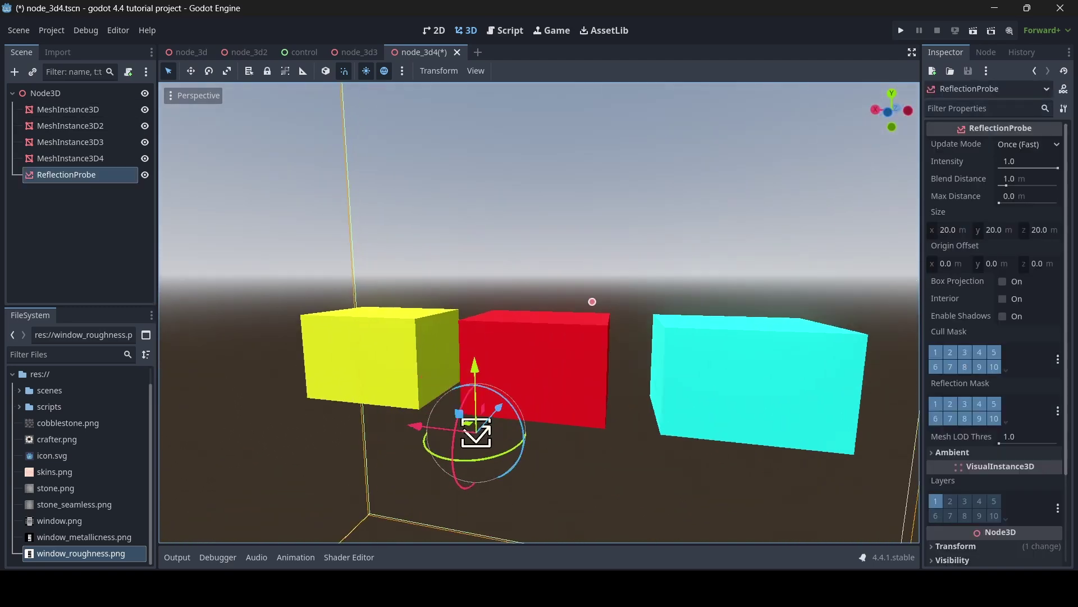
{"action": "right_click_drag", "start_coordinate": [591, 302], "coordinate": [224, 275]}
{"action": "key", "text": "s"}
{"action": "left_click", "coordinate": [653, 272]}
{"action": "key", "text": "w"}
{"action": "key", "text": "s"}
{"action": "key", "text": "w"}
{"action": "key", "text": "s"}
{"action": "key", "text": "w"}
{"action": "key", "text": "s"}
{"action": "key", "text": "w"}
{"action": "key", "text": "s"}
{"action": "key", "text": "w"}
{"action": "key", "text": "s"}
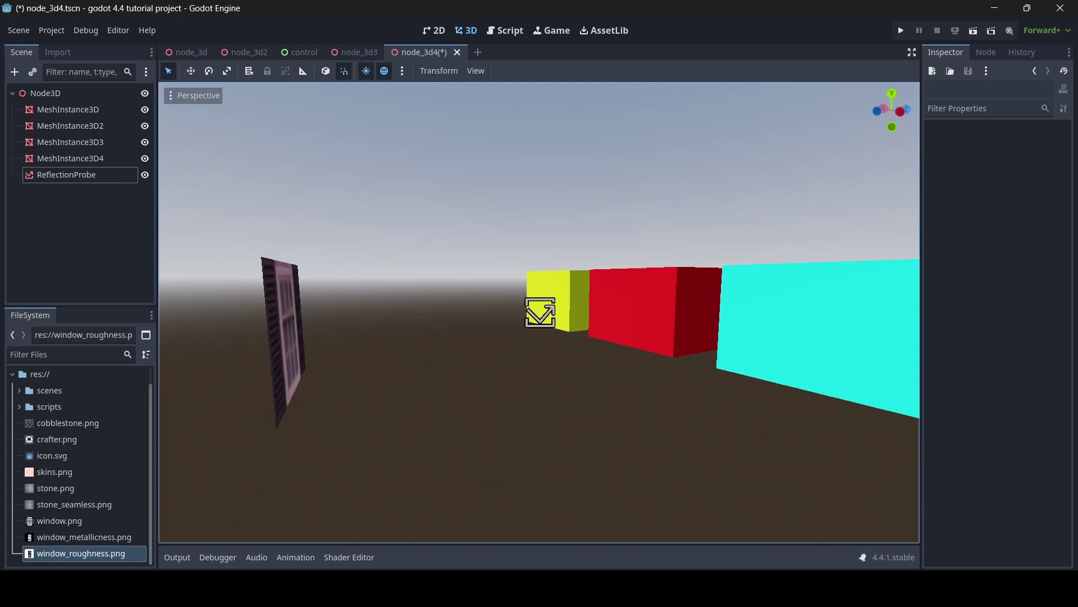
- Select the window mesh up close and set its material's roughness to 0
{"action": "right_click_drag", "start_coordinate": [449, 312], "coordinate": [256, 312]}
{"action": "key", "text": "w"}
{"action": "left_click", "coordinate": [363, 312]}
{"action": "key", "text": "s"}
{"action": "key", "text": "w"}
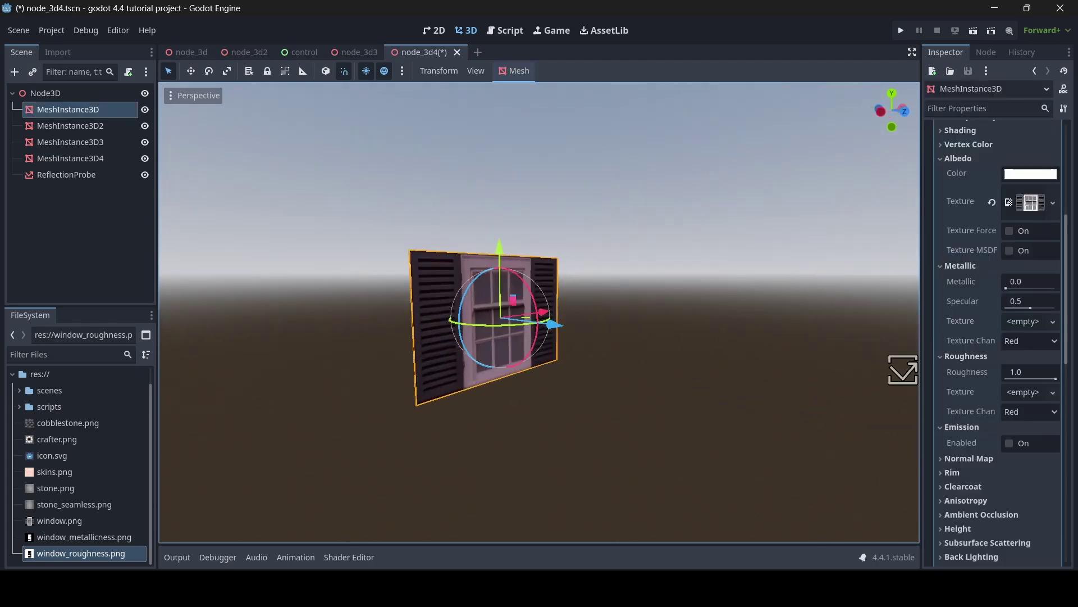
{"action": "key", "text": "d"}
{"action": "right_click_drag", "start_coordinate": [539, 312], "coordinate": [465, 296]}
{"action": "key", "text": "w"}
{"action": "key", "text": "d"}
{"action": "key", "text": "a"}
{"action": "key", "text": "w"}
{"action": "key", "text": "s"}
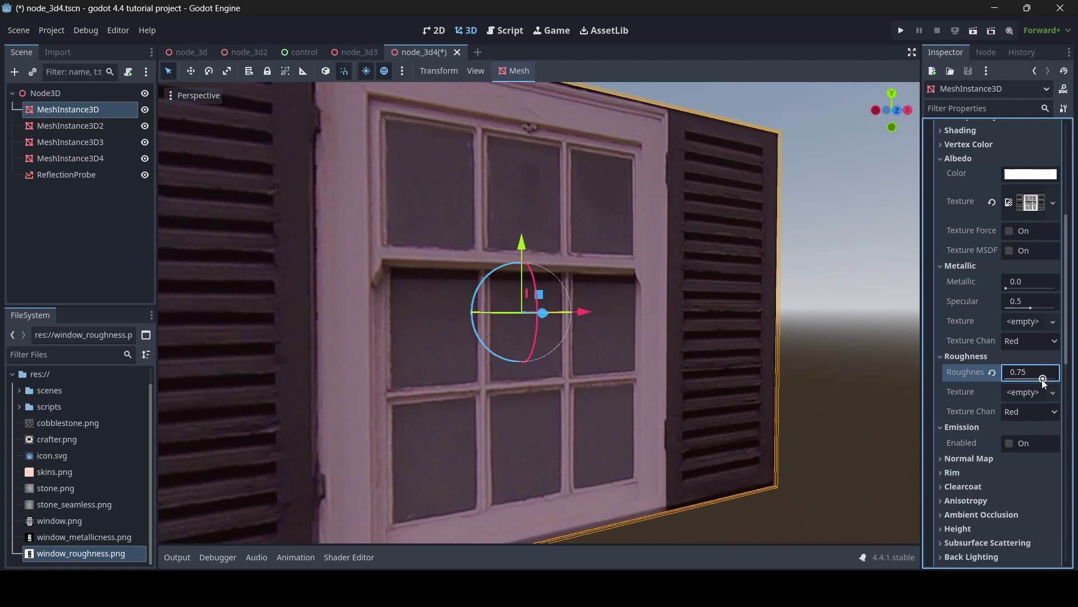
{"action": "left_click_drag", "start_coordinate": [1042, 379], "coordinate": [993, 379]}
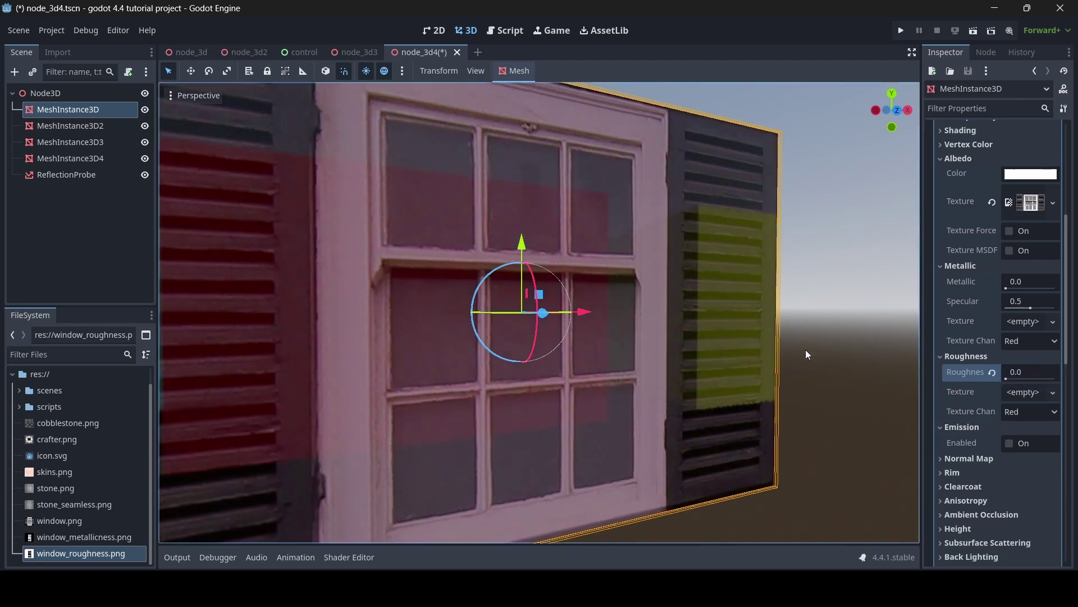
- Examine the reflections across the window's panes, frame and shutters from different viewpoints
{"action": "key", "text": "s"}
{"action": "right_click_drag", "start_coordinate": [539, 312], "coordinate": [614, 322]}
{"action": "key", "text": "w"}
{"action": "key", "text": "a"}
{"action": "key", "text": "d"}
{"action": "key", "text": "s"}
{"action": "key", "text": "d"}
{"action": "key", "text": "w"}
{"action": "key", "text": "a"}
{"action": "key", "text": "d"}
{"action": "middle_click_drag", "start_coordinate": [719, 319], "coordinate": [859, 321]}
{"action": "key", "text": "a"}
{"action": "mouse_move", "coordinate": [539, 313]}
{"action": "right_mouse_down"}
{"action": "mouse_move", "coordinate": [584, 281]}
{"action": "mouse_move", "coordinate": [646, 316]}
{"action": "mouse_move", "coordinate": [647, 331]}
{"action": "mouse_move", "coordinate": [528, 303]}
{"action": "mouse_move", "coordinate": [651, 314]}
{"action": "mouse_move", "coordinate": [573, 292]}
{"action": "mouse_move", "coordinate": [514, 313]}
{"action": "mouse_move", "coordinate": [643, 312]}
{"action": "mouse_move", "coordinate": [544, 313]}
{"action": "mouse_move", "coordinate": [556, 308]}
{"action": "right_mouse_up"}
{"action": "key", "text": "w"}
{"action": "key", "text": "s"}
{"action": "key", "text": "a"}
{"action": "key", "text": "d"}
{"action": "key", "text": "w"}
{"action": "key", "text": "s"}
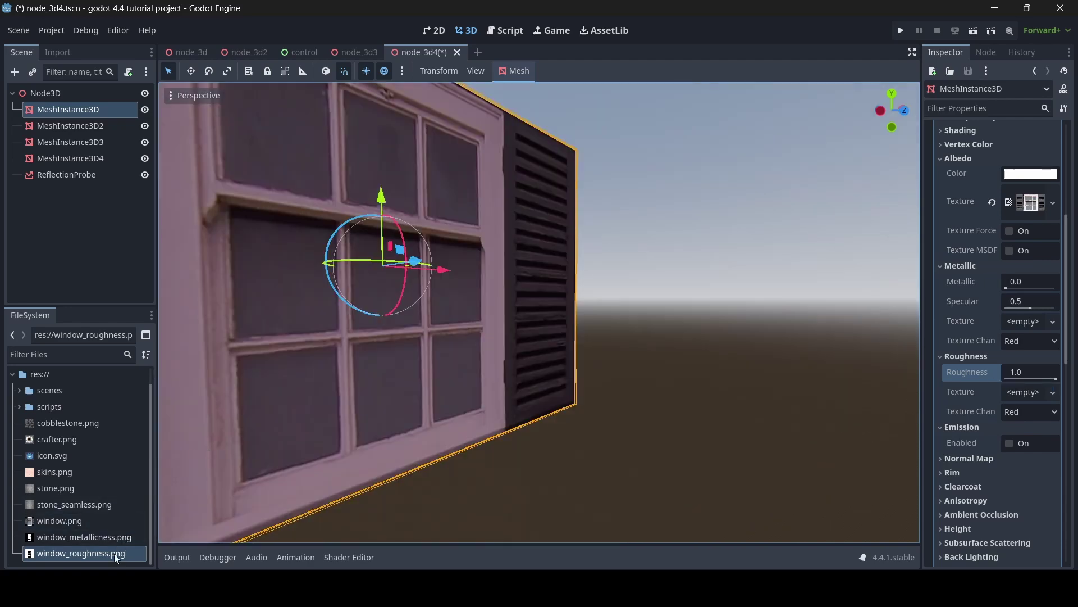
- Inspect the window_roughness.png texture and compare its light and dark areas with the window mesh
{"action": "double_click", "coordinate": [116, 555]}
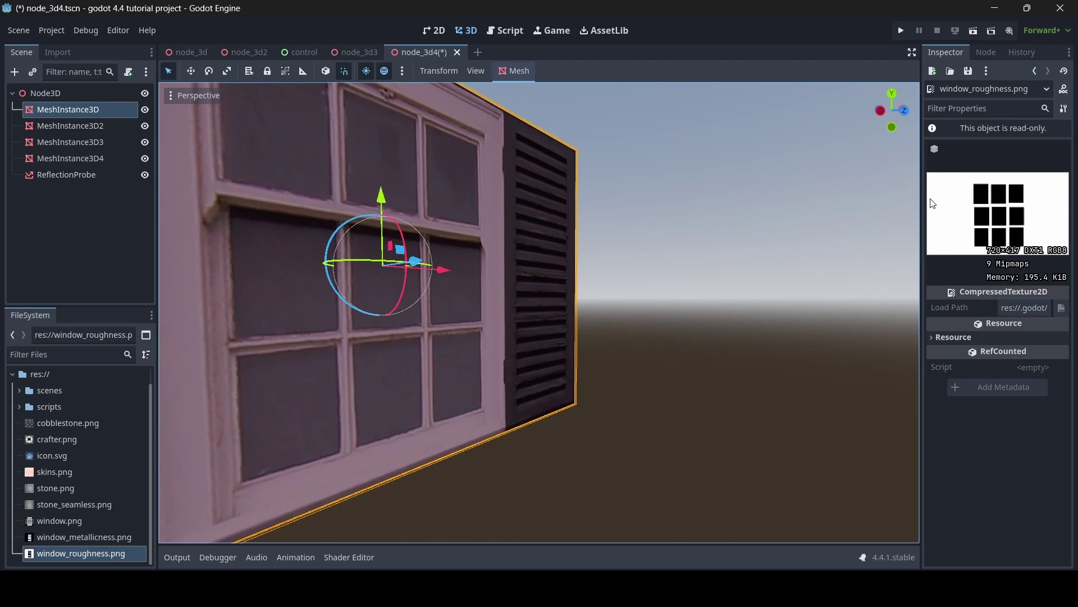
{"action": "middle_click_drag", "start_coordinate": [808, 256], "coordinate": [731, 249]}
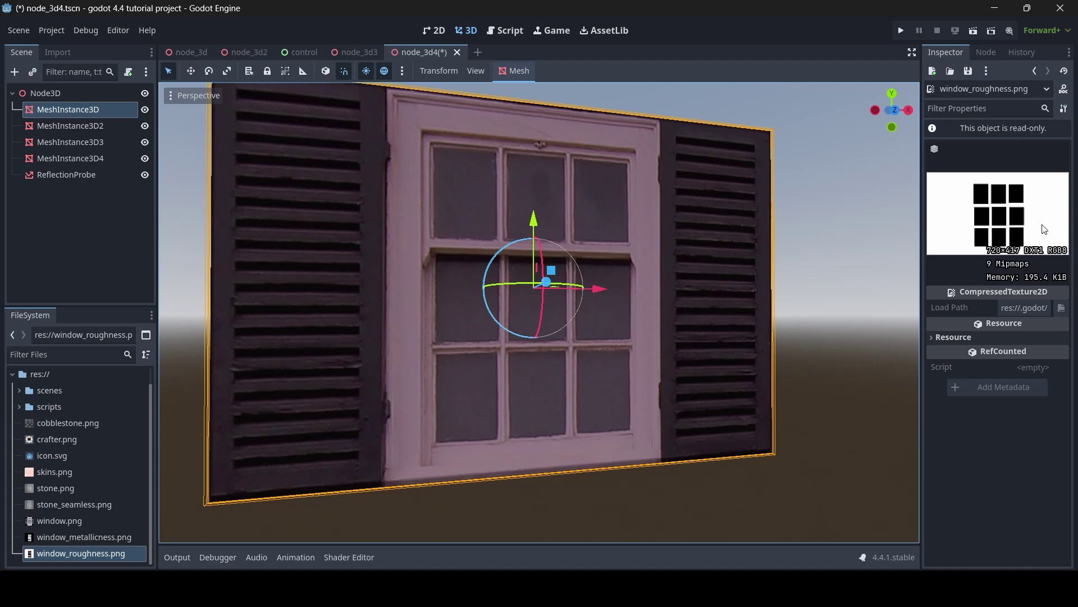
{"action": "left_click", "coordinate": [697, 271]}
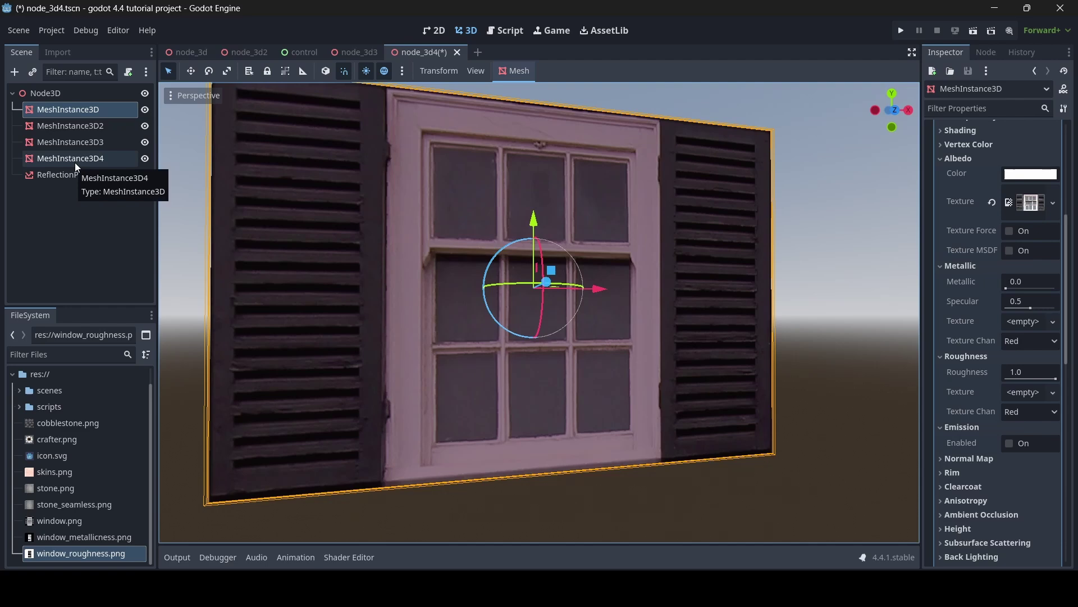
{"action": "left_click", "coordinate": [103, 551]}
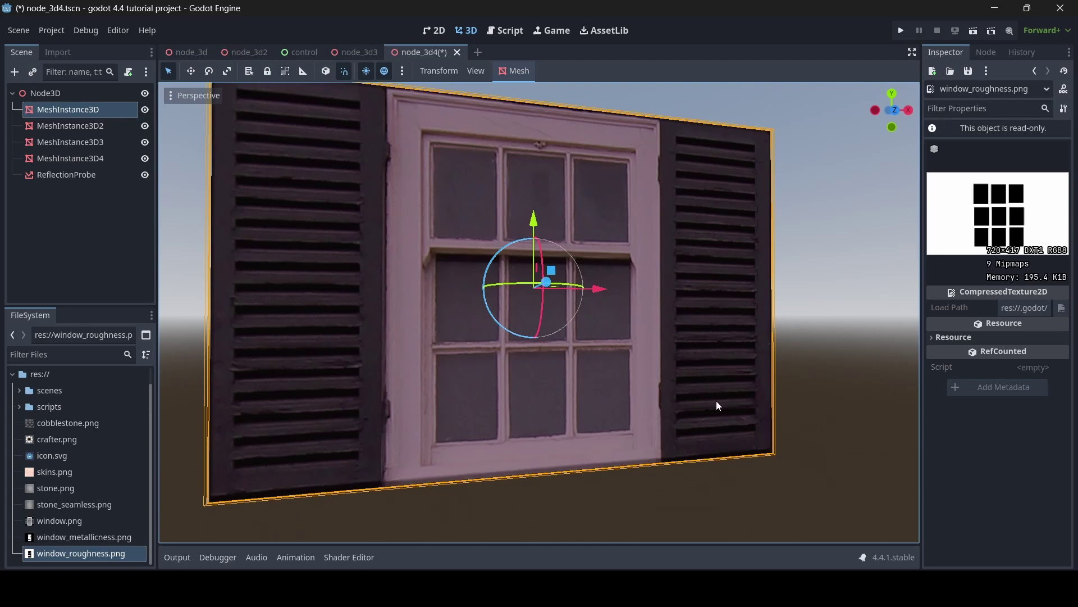
{"action": "mouse_move", "coordinate": [698, 407]}
{"action": "right_mouse_down"}
{"action": "mouse_move", "coordinate": [701, 424]}
{"action": "mouse_move", "coordinate": [713, 404]}
{"action": "right_mouse_up"}
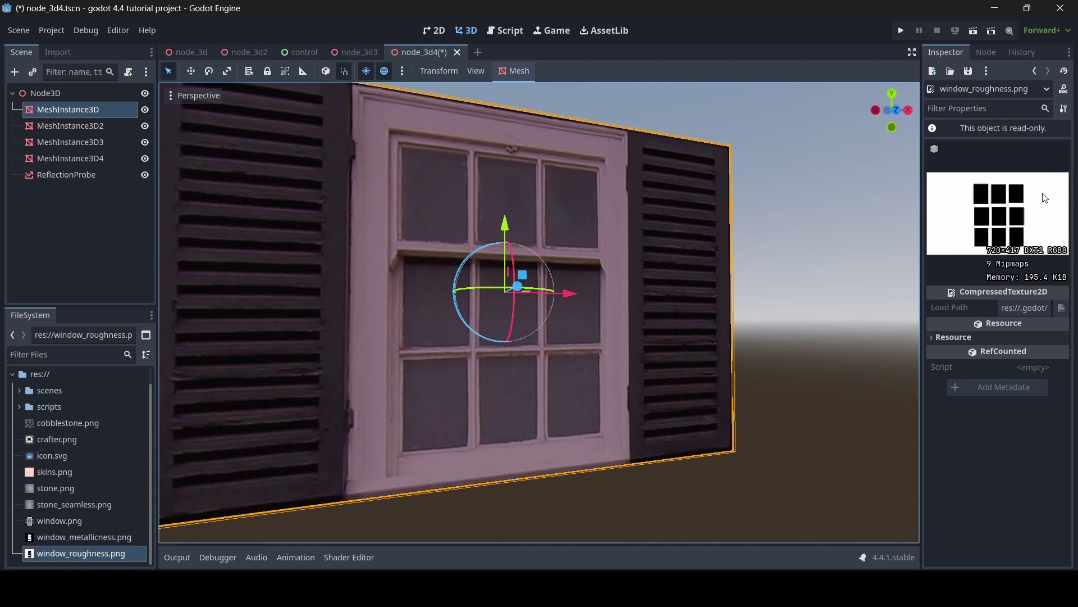
- Load window_roughness.png as the roughness texture of the window mesh's material
{"action": "left_click", "coordinate": [609, 317]}
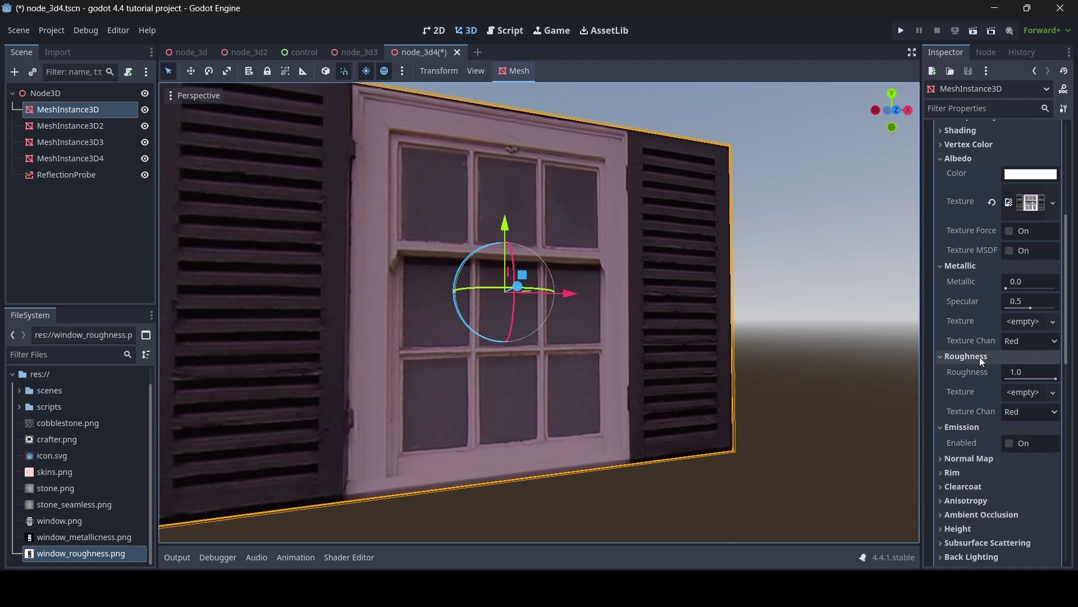
{"action": "left_click", "coordinate": [1031, 392]}
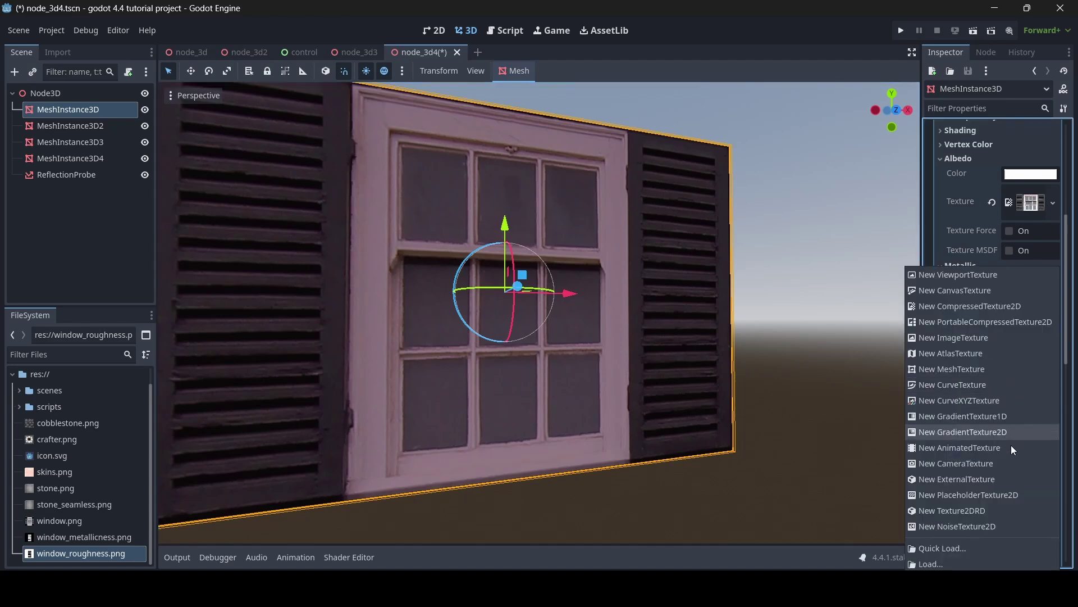
{"action": "left_click", "coordinate": [945, 547]}
{"action": "type", "text": "ro"}
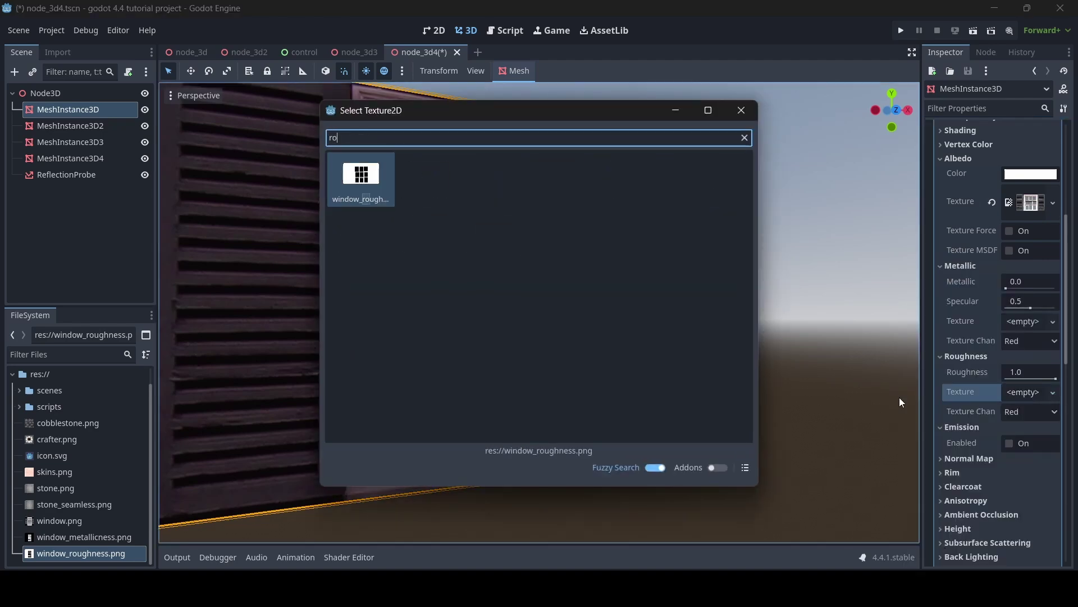
{"action": "key", "text": "BackSpace"}
{"action": "key", "text": "BackSpace"}
{"action": "left_click", "coordinate": [488, 227]}
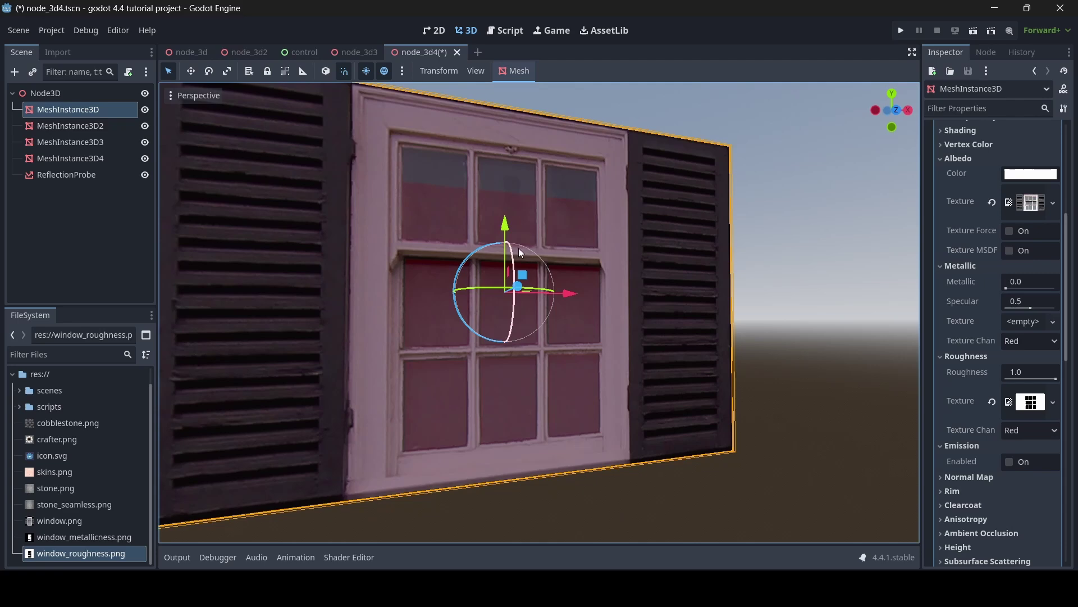
- Check the reflections in the window panes from several angles and save the scene
{"action": "left_click", "coordinate": [819, 301]}
{"action": "right_click_drag", "start_coordinate": [819, 302], "coordinate": [828, 335]}
{"action": "key", "text": "w"}
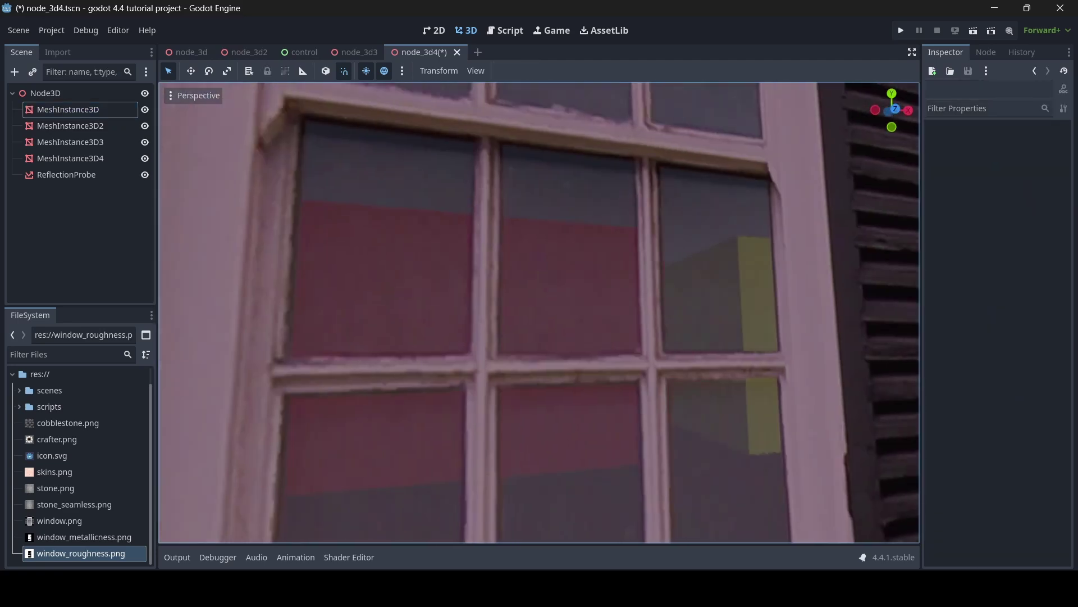
{"action": "right_click_drag", "start_coordinate": [539, 312], "coordinate": [604, 315]}
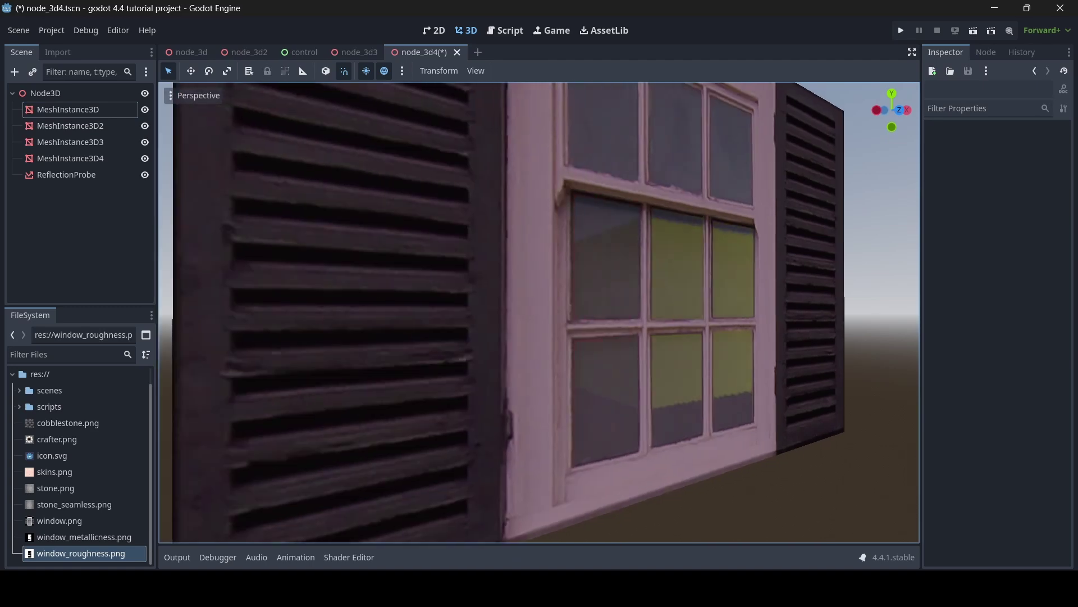
{"action": "right_click_drag", "start_coordinate": [539, 312], "coordinate": [595, 312]}
{"action": "key", "text": "w"}
{"action": "key", "text": "s"}
{"action": "key", "text": "w"}
{"action": "key", "text": "ctrl+s"}
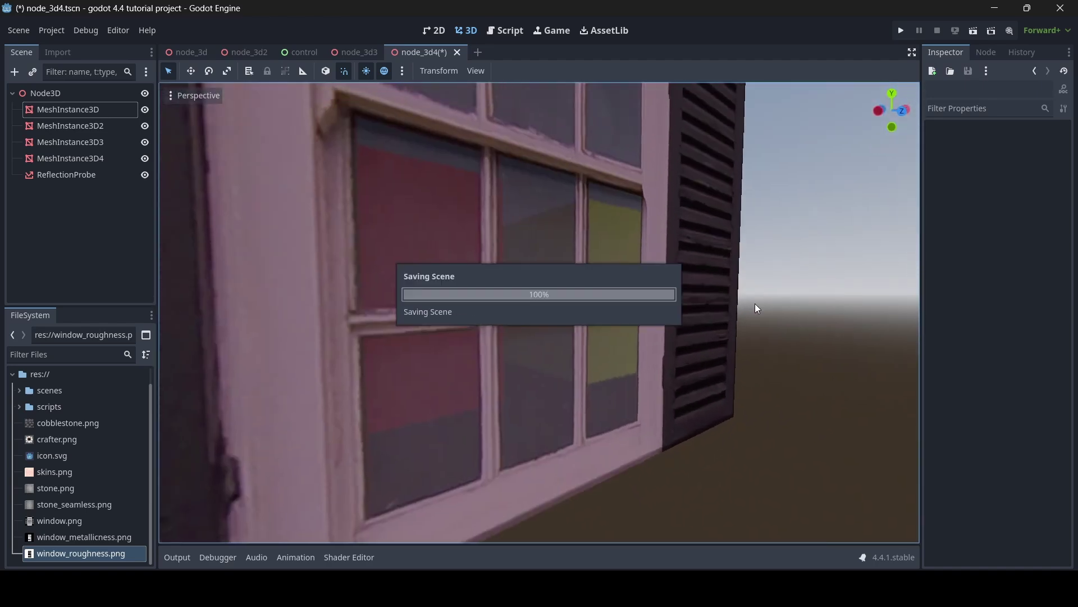
- Review the roughness texture against the window's panes and compare the window_roughness.png and window_metallicness.png files
{"action": "left_click", "coordinate": [65, 555]}
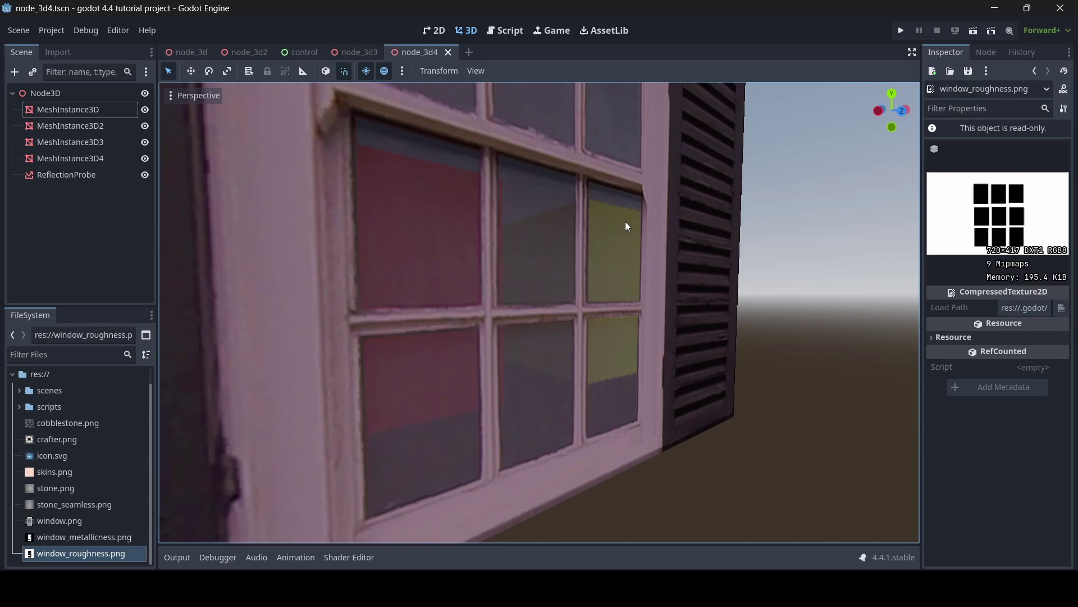
{"action": "key", "text": "s"}
{"action": "right_click_drag", "start_coordinate": [625, 222], "coordinate": [625, 229]}
{"action": "key", "text": "w"}
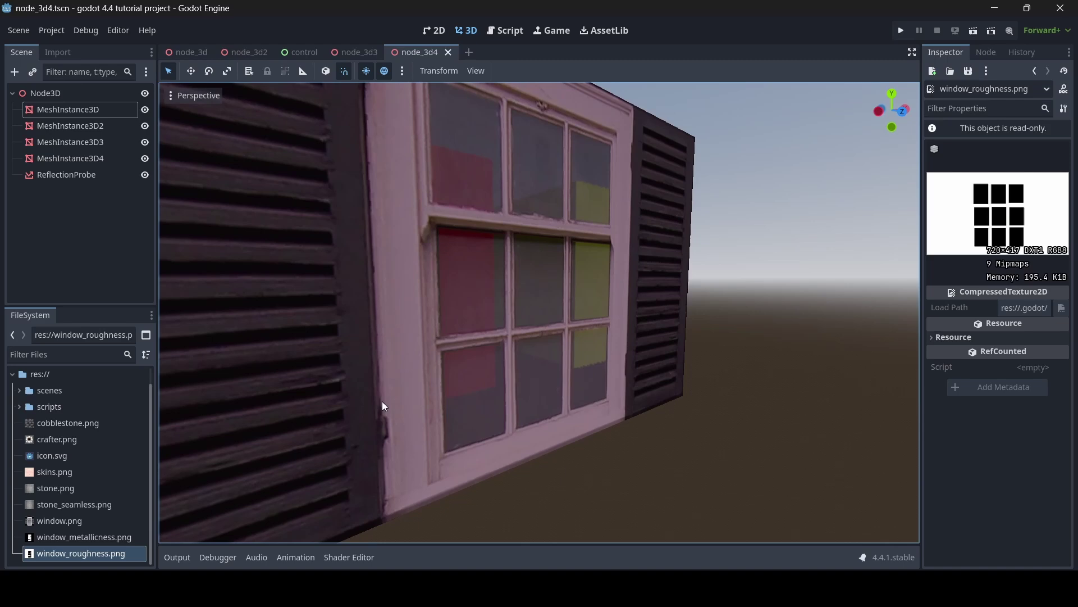
{"action": "left_click", "coordinate": [115, 542]}
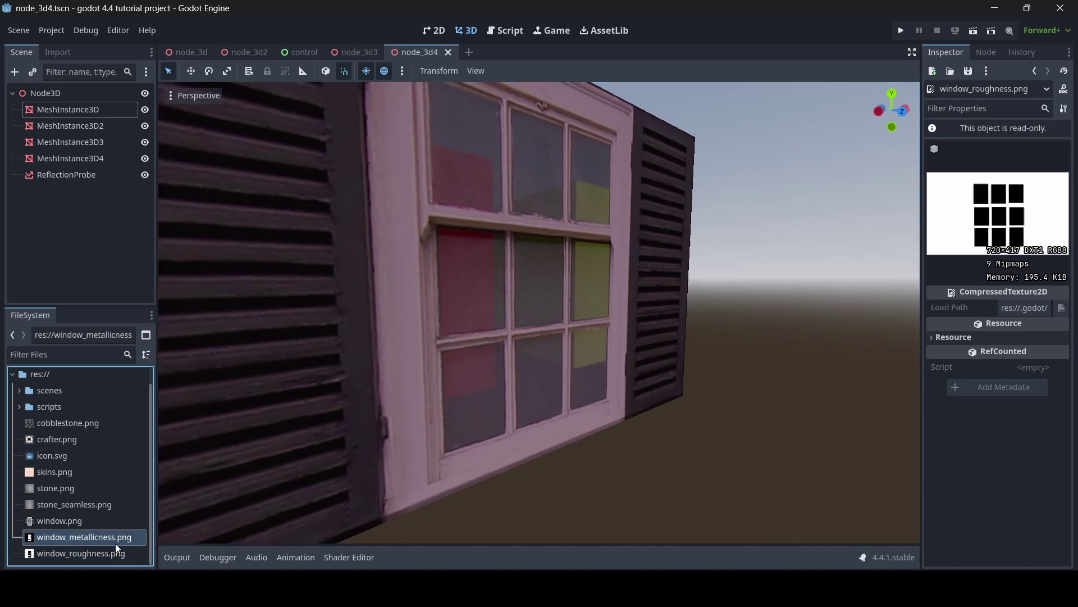
{"action": "left_click", "coordinate": [106, 554]}
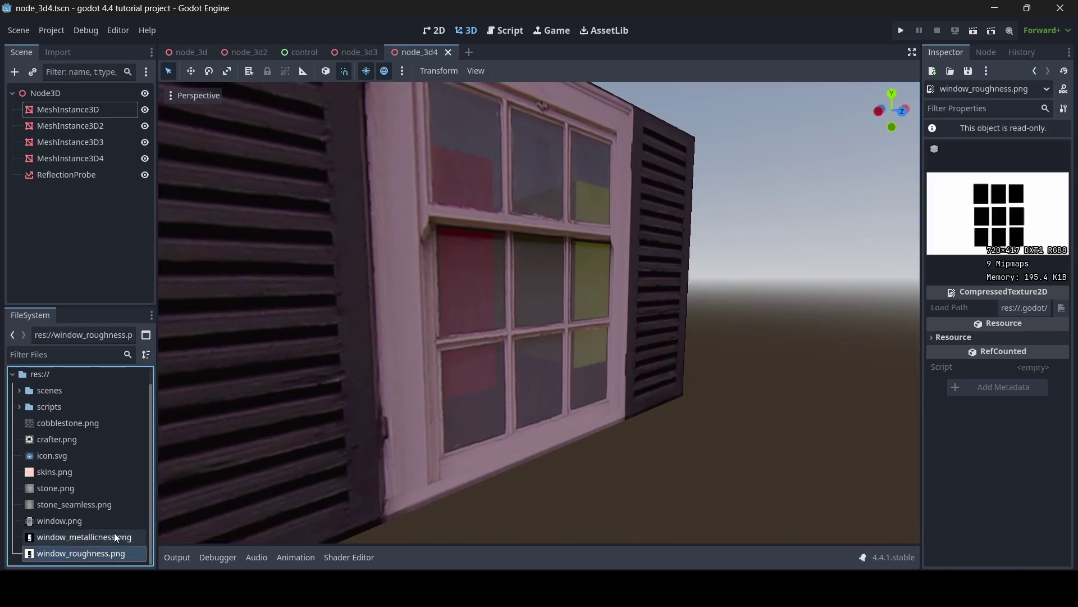
{"action": "left_click", "coordinate": [114, 535]}
{"action": "left_click", "coordinate": [103, 548]}
{"action": "left_click", "coordinate": [116, 540]}
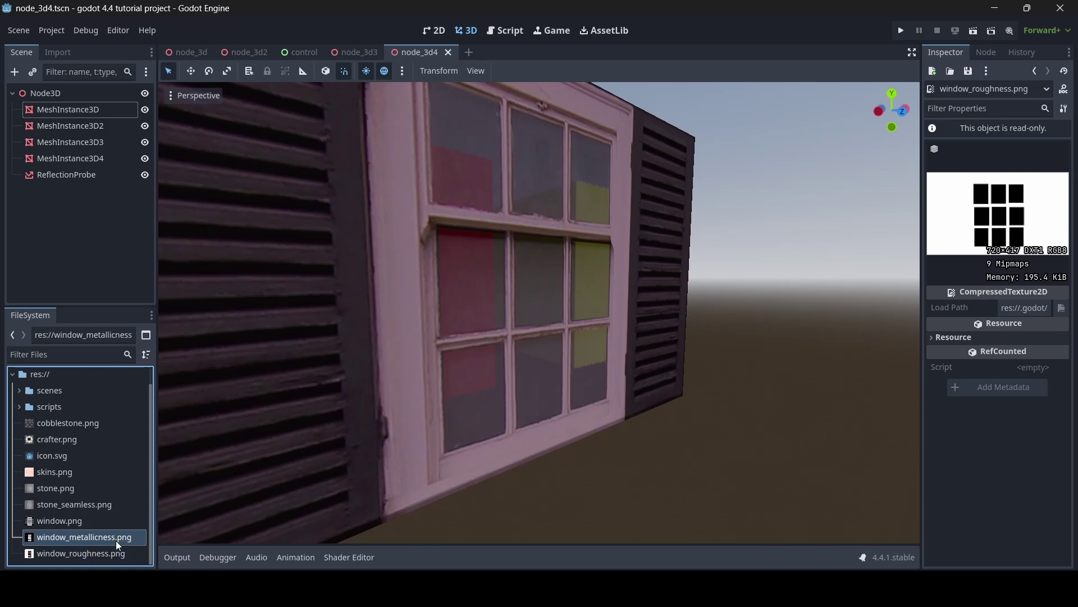
{"action": "left_click", "coordinate": [106, 554]}
{"action": "left_click", "coordinate": [116, 538]}
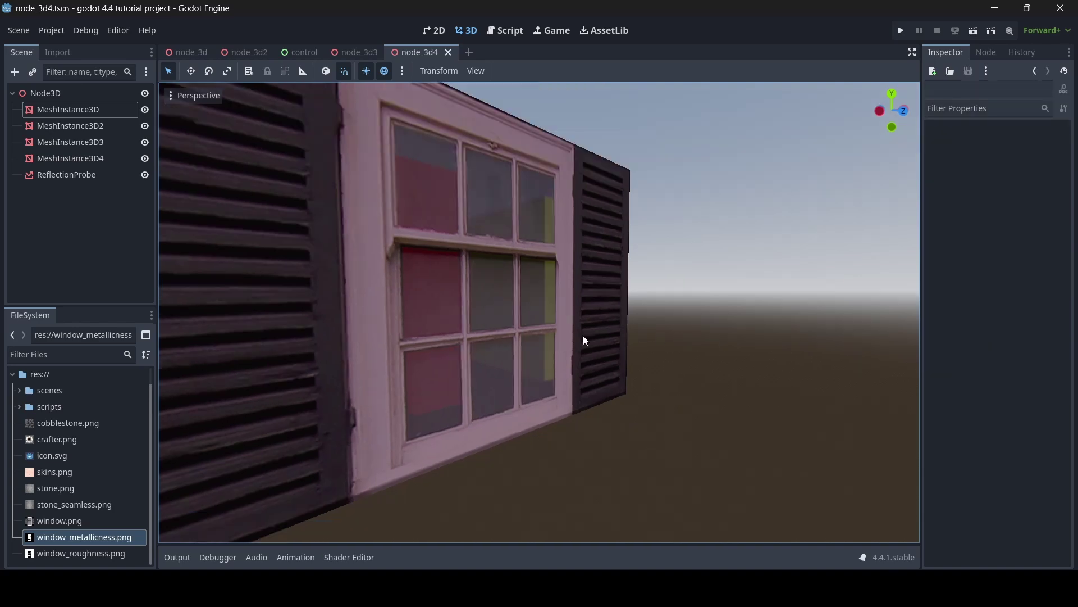
- Load window_metallicness.png as the metallic texture of the window mesh's material
{"action": "right_click_drag", "start_coordinate": [583, 335], "coordinate": [562, 336]}
{"action": "left_click", "coordinate": [589, 310]}
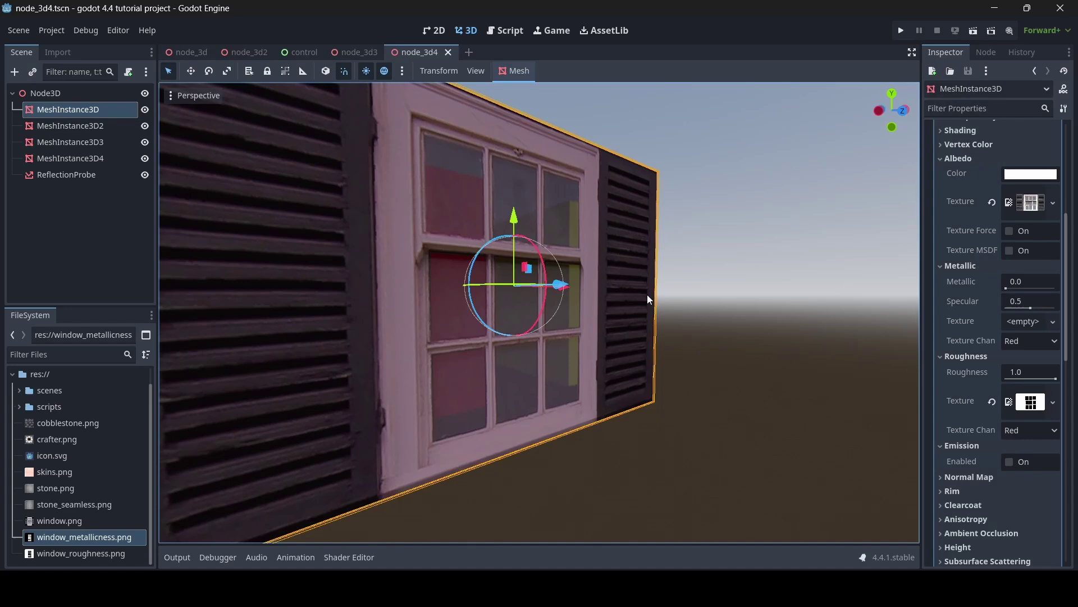
{"action": "middle_click_drag", "start_coordinate": [646, 298], "coordinate": [623, 303]}
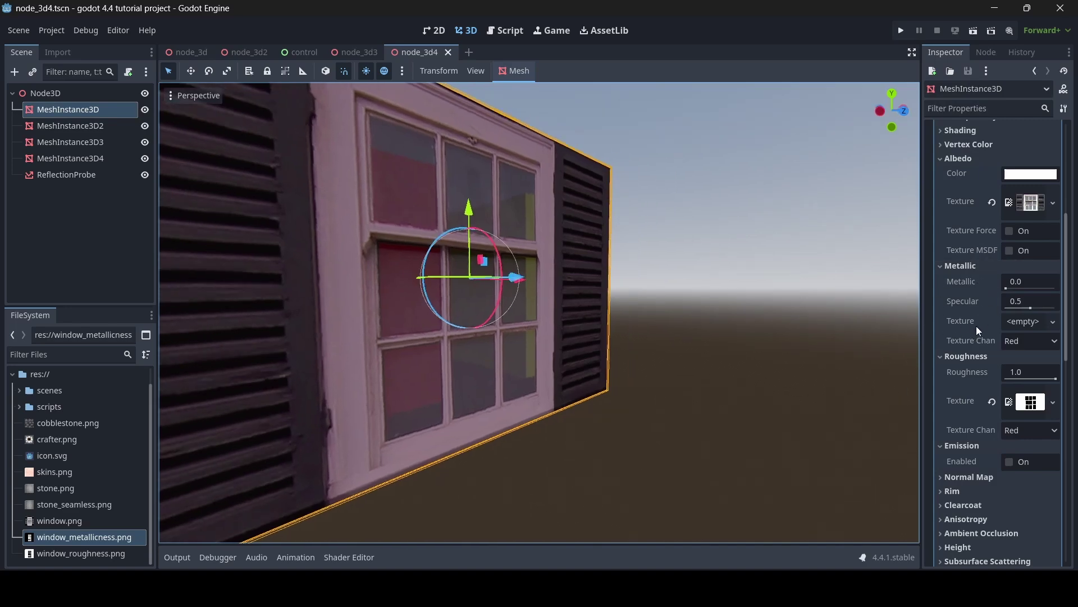
{"action": "key", "text": "w"}
{"action": "right_click_drag", "start_coordinate": [790, 281], "coordinate": [775, 298]}
{"action": "key", "text": "w"}
{"action": "middle_click_drag", "start_coordinate": [797, 272], "coordinate": [856, 290]}
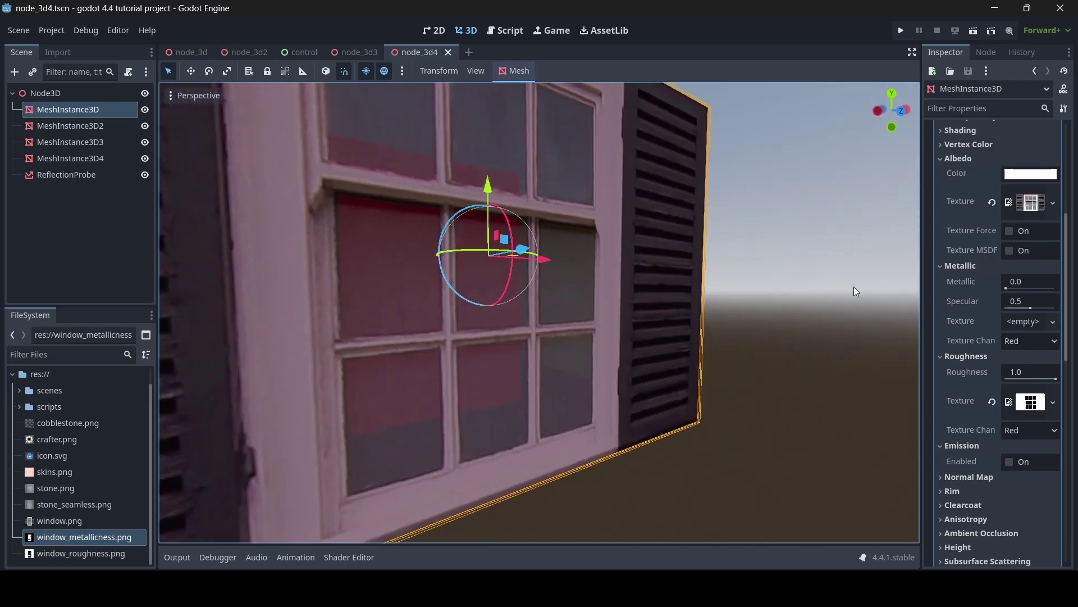
{"action": "left_click", "coordinate": [1032, 321]}
{"action": "left_click", "coordinate": [961, 543]}
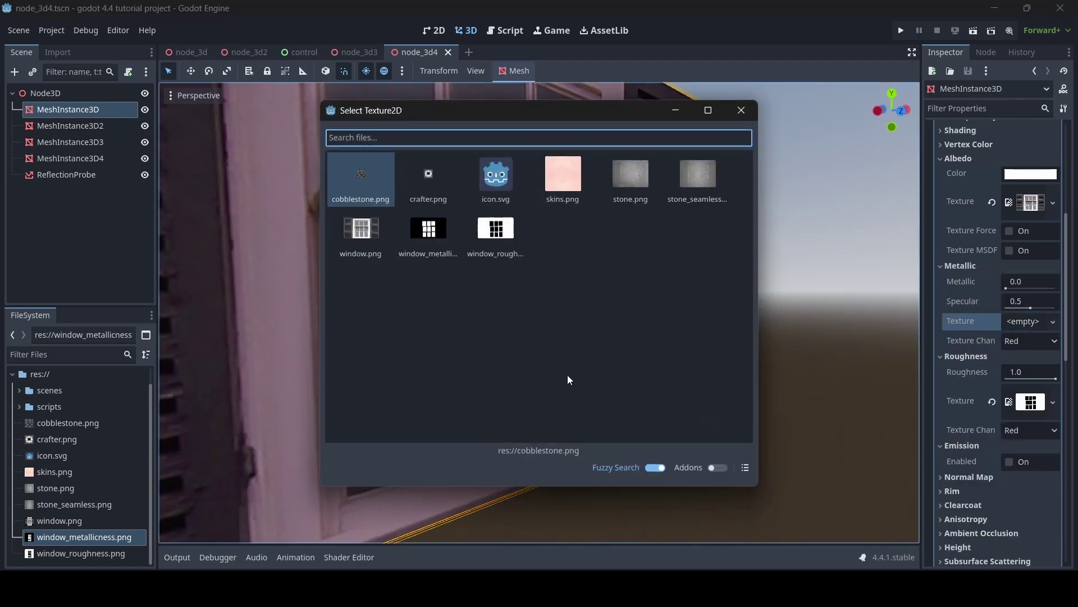
{"action": "double_click", "coordinate": [443, 257]}
- Examine how the metallic texture affects the window pane reflections from near and far
{"action": "left_click", "coordinate": [786, 257]}
{"action": "mouse_move", "coordinate": [786, 257]}
{"action": "right_mouse_down"}
{"action": "mouse_move", "coordinate": [786, 241]}
{"action": "mouse_move", "coordinate": [798, 242]}
{"action": "mouse_move", "coordinate": [747, 265]}
{"action": "mouse_move", "coordinate": [787, 262]}
{"action": "mouse_move", "coordinate": [774, 271]}
{"action": "right_mouse_up"}
{"action": "key", "text": "s"}
{"action": "key", "text": "w"}
{"action": "key", "text": "s"}
{"action": "key", "text": "w"}
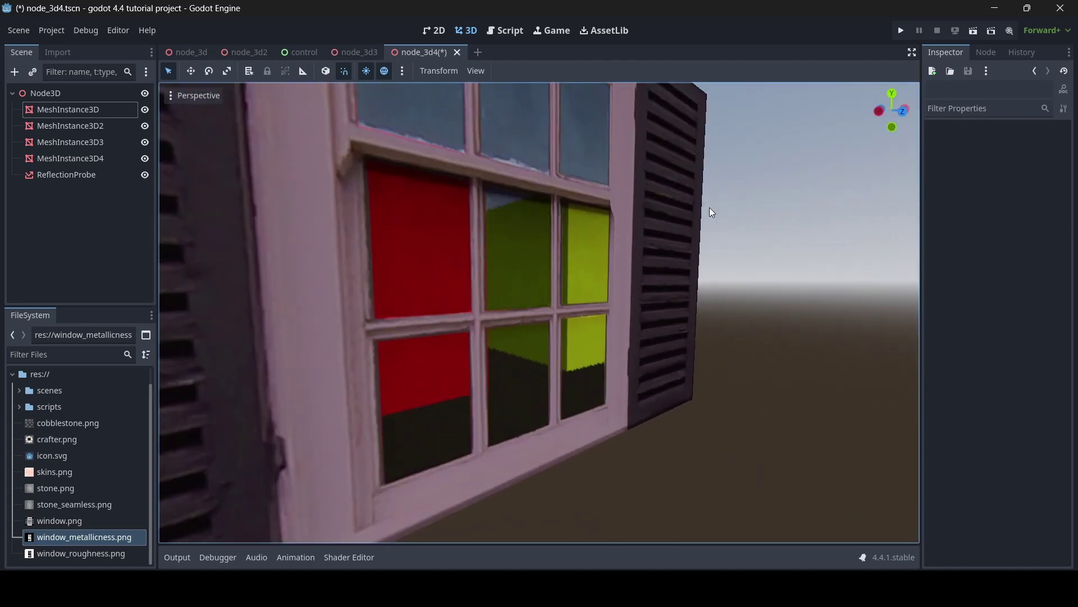
- Reselect the window mesh and collapse the preview of its metallic texture
{"action": "left_click", "coordinate": [654, 204]}
{"action": "right_click_drag", "start_coordinate": [872, 247], "coordinate": [872, 247]}
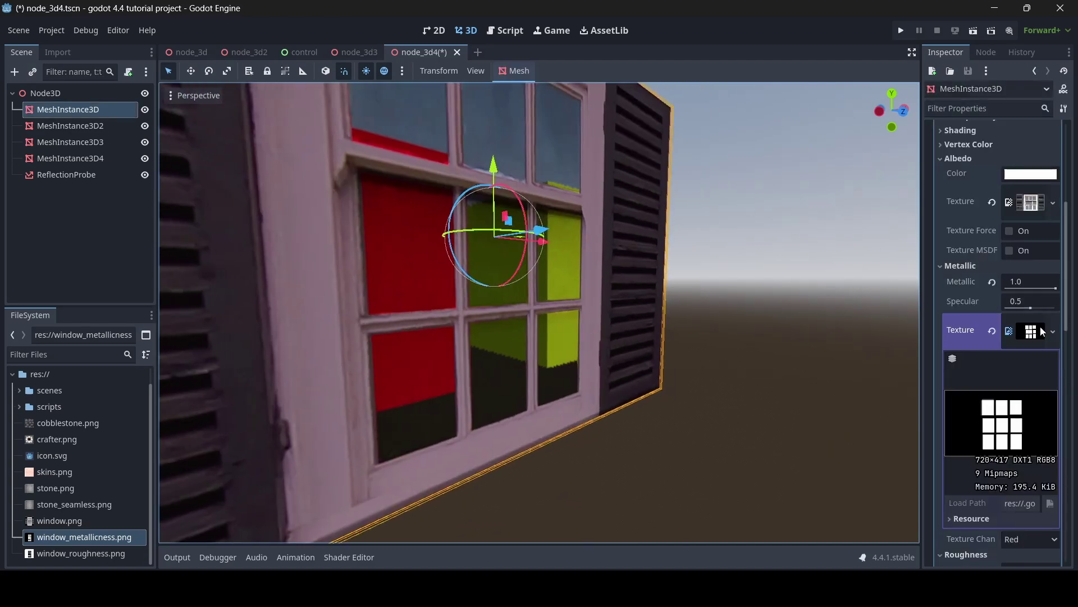
{"action": "left_click", "coordinate": [1041, 331]}
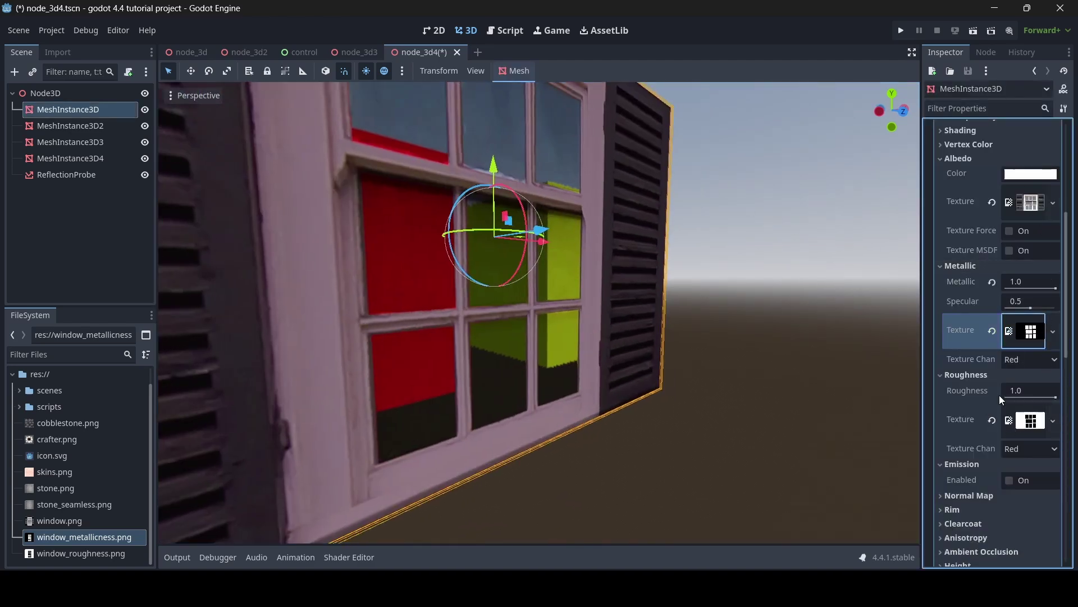
- Check the window's pane reflections without the selection outline, and save the node_3d4 scene with the window mesh reselected
{"action": "right_click_drag", "start_coordinate": [877, 387], "coordinate": [876, 387]}
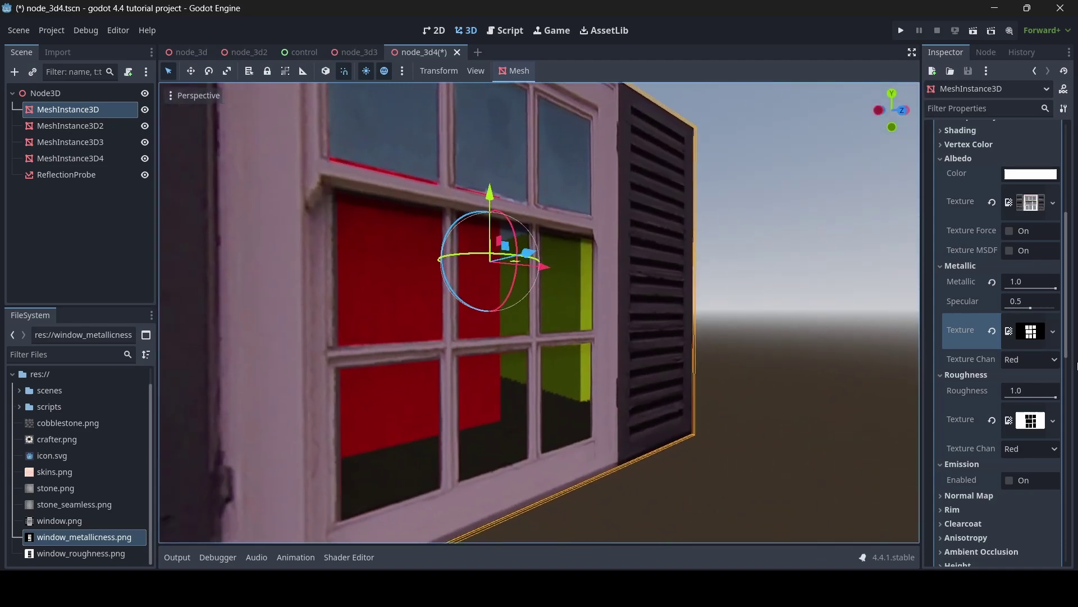
{"action": "left_click", "coordinate": [796, 235]}
{"action": "right_click_drag", "start_coordinate": [796, 235], "coordinate": [796, 235]}
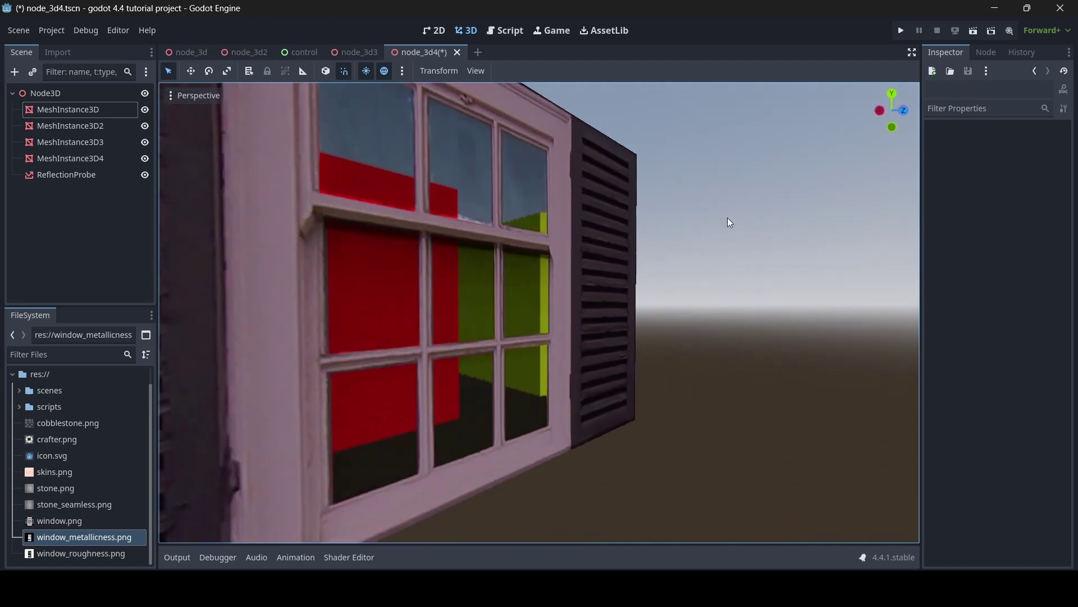
{"action": "left_click", "coordinate": [611, 218]}
{"action": "right_click_drag", "start_coordinate": [718, 227], "coordinate": [717, 227]}
{"action": "key", "text": "ctrl+s"}
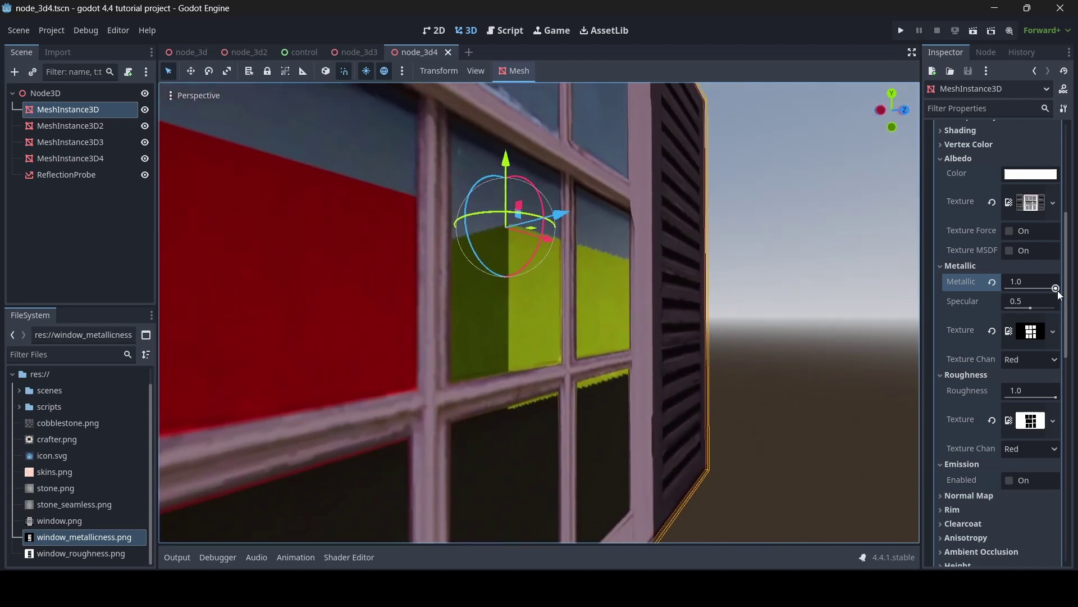
- Compare the pane reflections with the window material's metallic value at 0.0 and back at 1.0, leaving the mesh deselected
{"action": "left_click_drag", "start_coordinate": [1056, 288], "coordinate": [937, 275]}
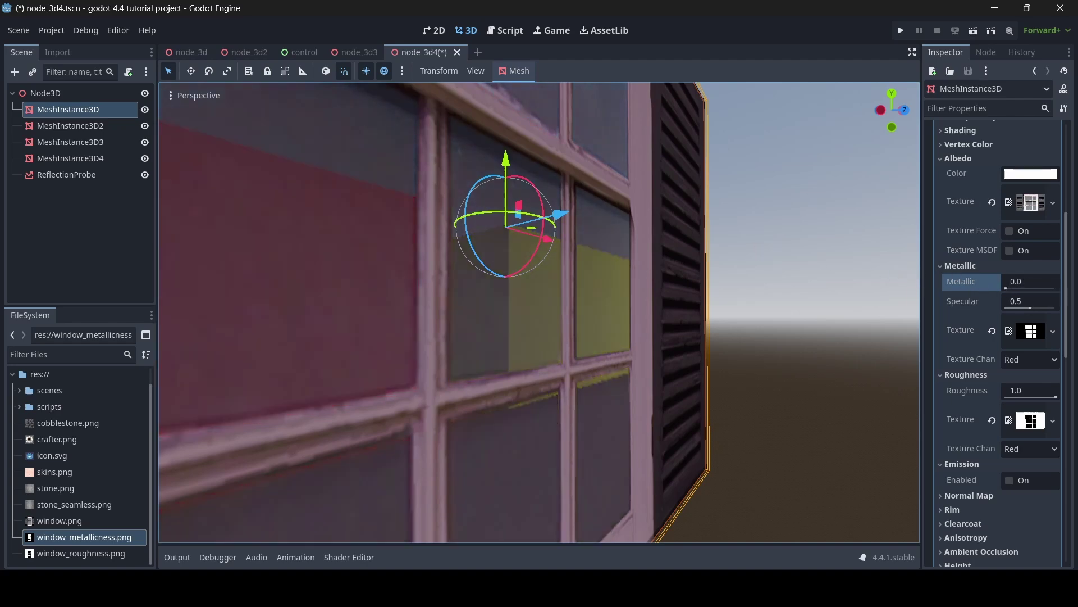
{"action": "right_click_drag", "start_coordinate": [539, 312], "coordinate": [472, 289]}
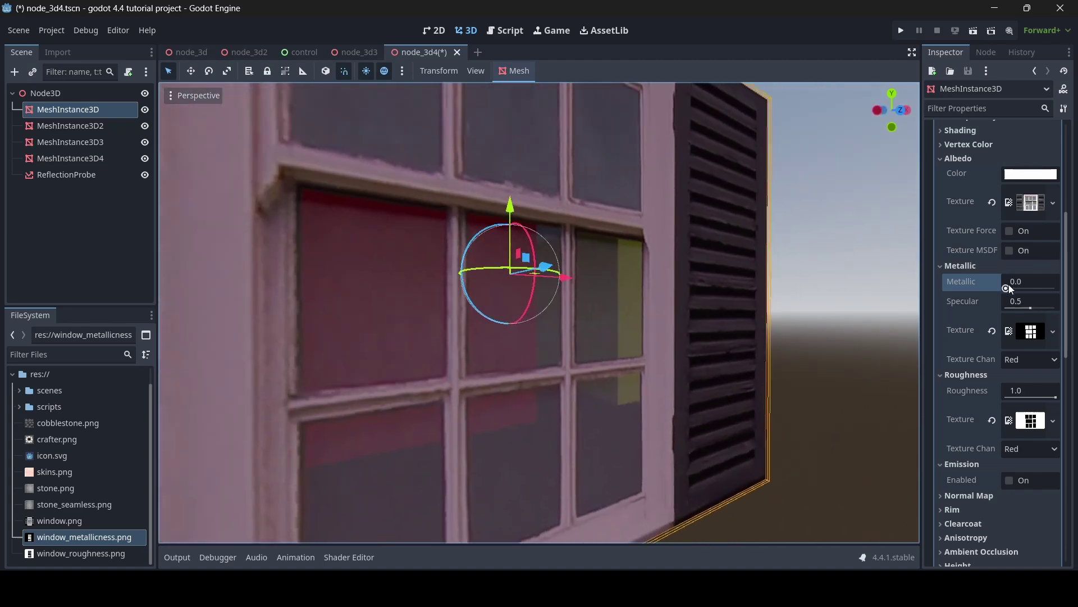
{"action": "left_click_drag", "start_coordinate": [1009, 288], "coordinate": [1061, 285]}
{"action": "left_click", "coordinate": [838, 248]}
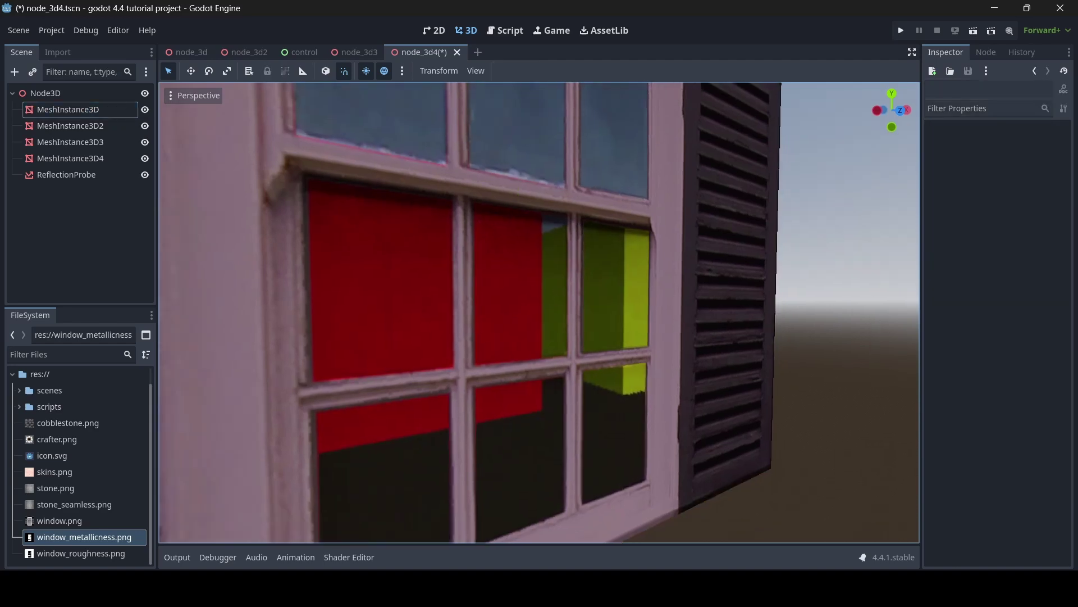